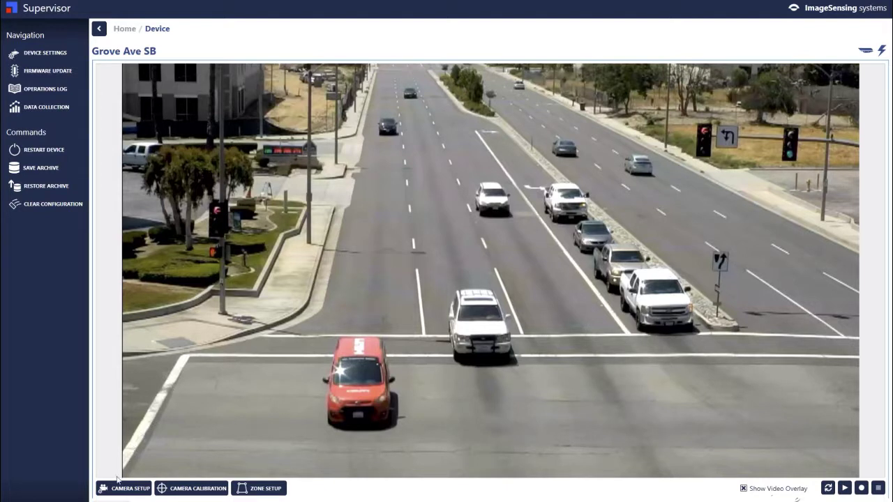
Step: Open Camera Calibration for Grove Ave SB, showing the default 100 ft grid with 12 ft lanes
click(195, 492)
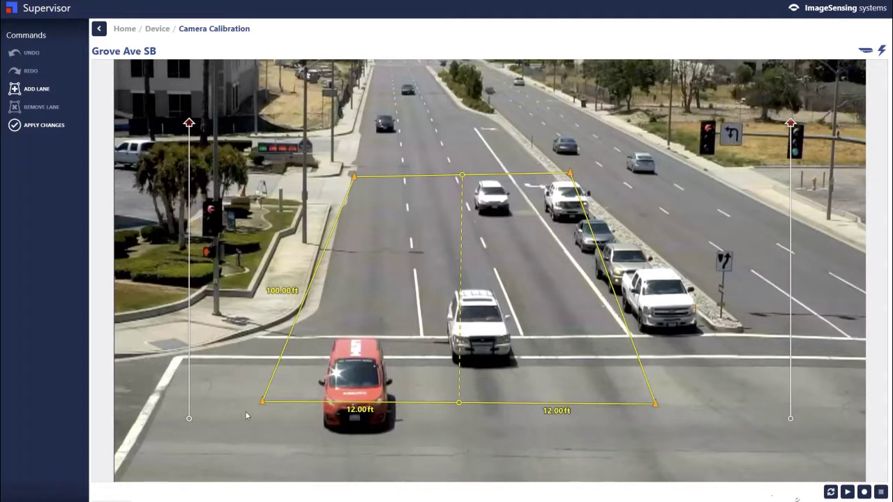
Step: Drag the four grid corners over the two southbound lanes, base on the stop bar, top edge level
drag(262, 402, 297, 337)
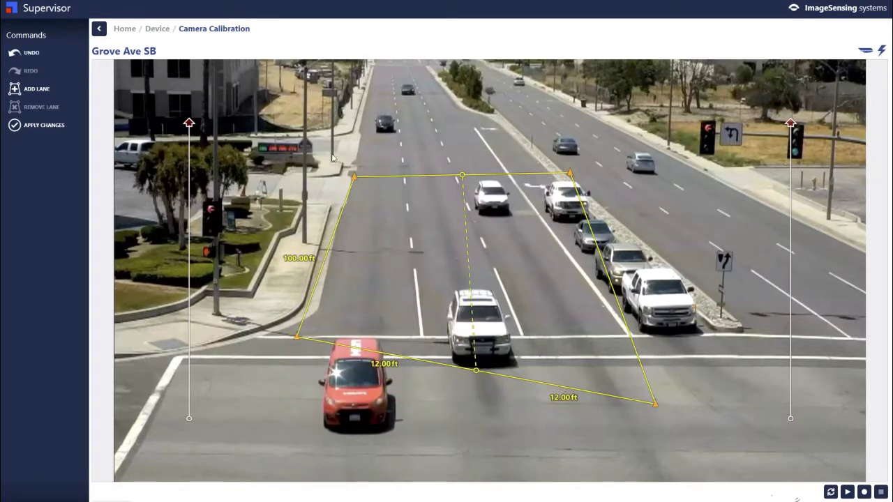
drag(354, 175, 327, 225)
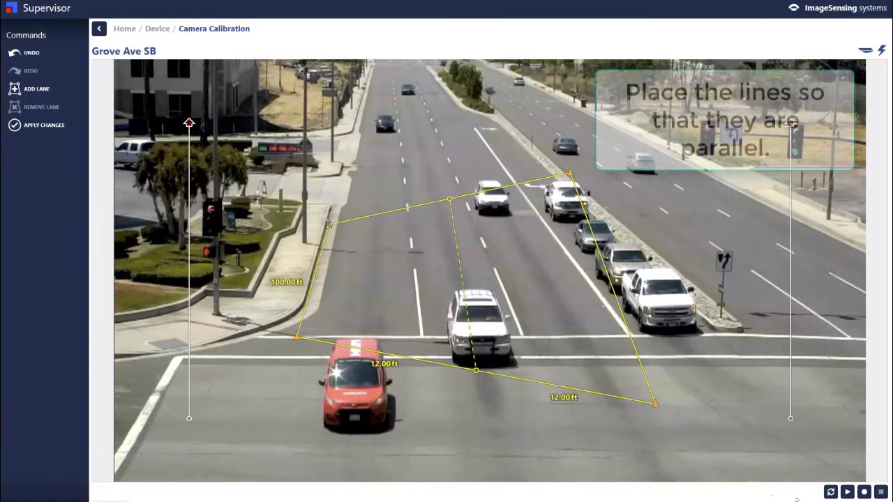
drag(571, 173, 543, 225)
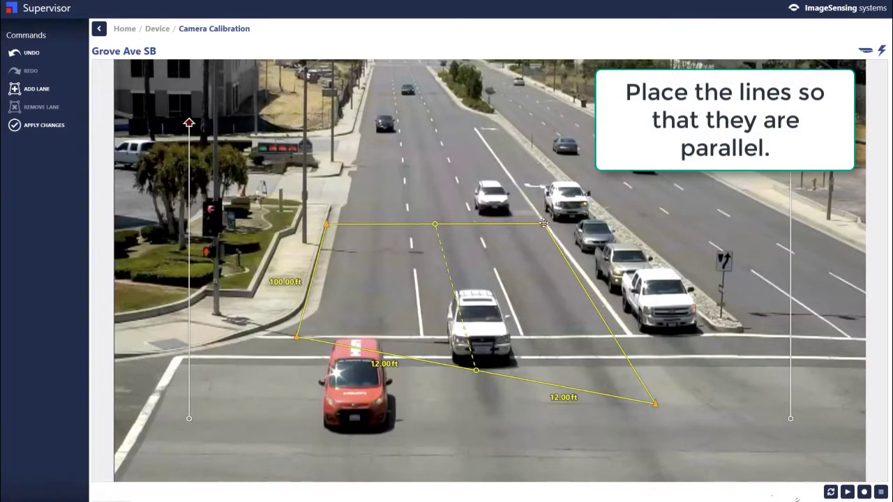
drag(647, 407, 628, 335)
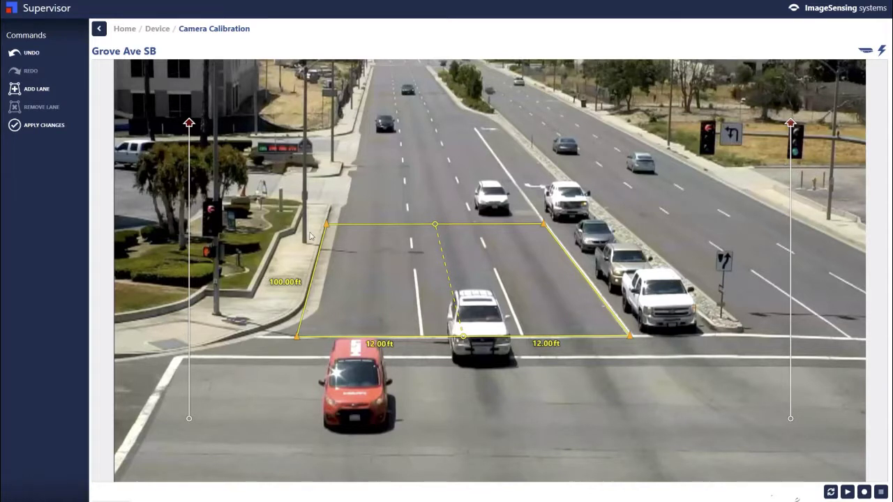
drag(325, 225, 324, 238)
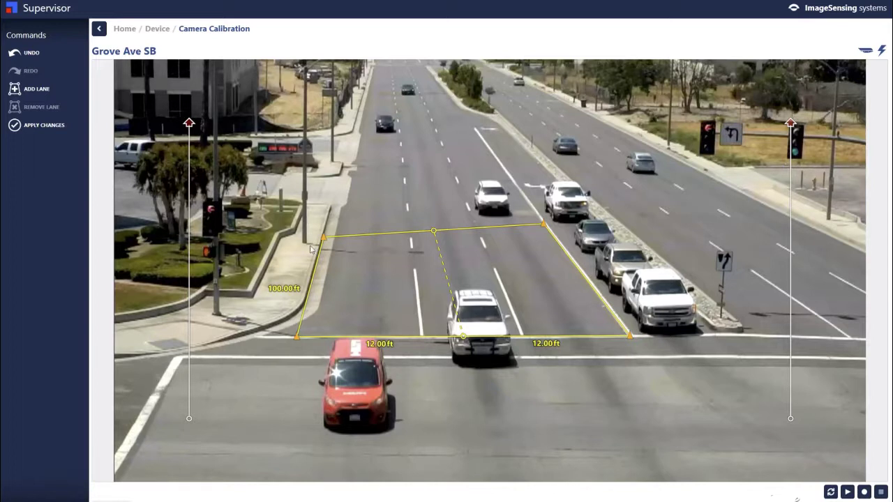
drag(543, 225, 555, 238)
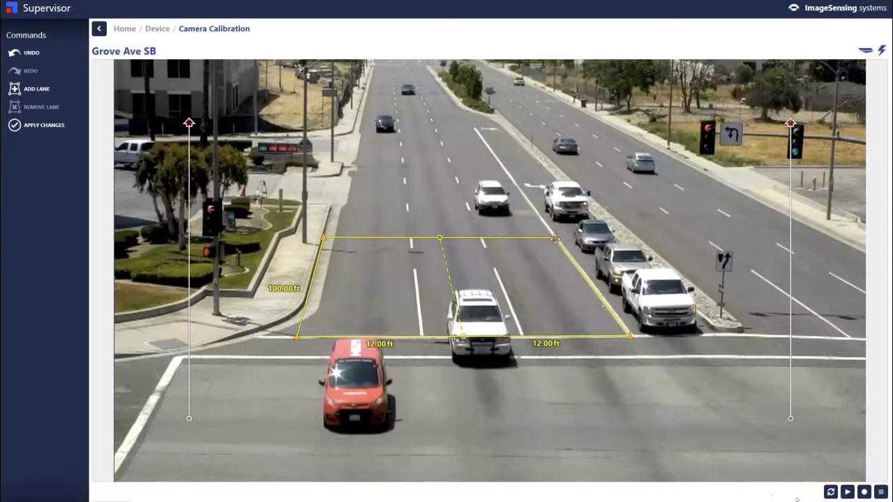
drag(554, 239, 555, 240)
Step: Add a third 12.00 ft lane and line up both dividers' ends with the painted lane lines
click(38, 89)
drag(400, 238, 409, 237)
drag(408, 335, 422, 336)
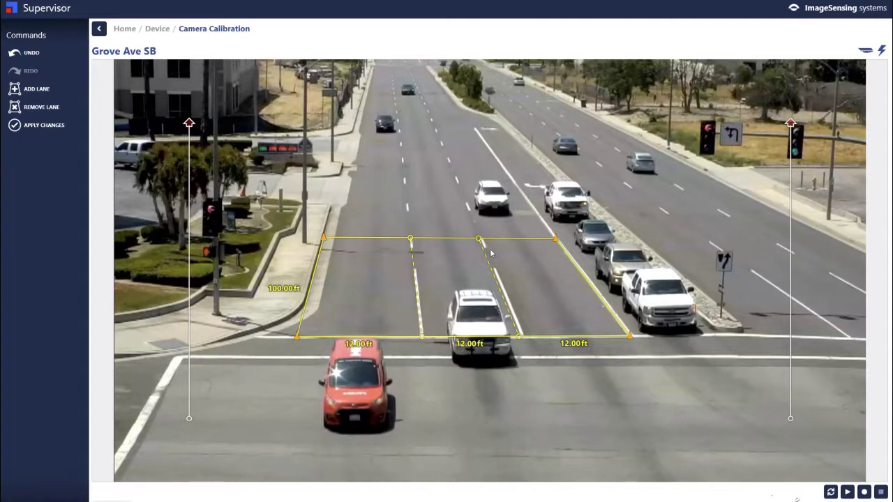
drag(477, 238, 481, 239)
drag(518, 336, 523, 336)
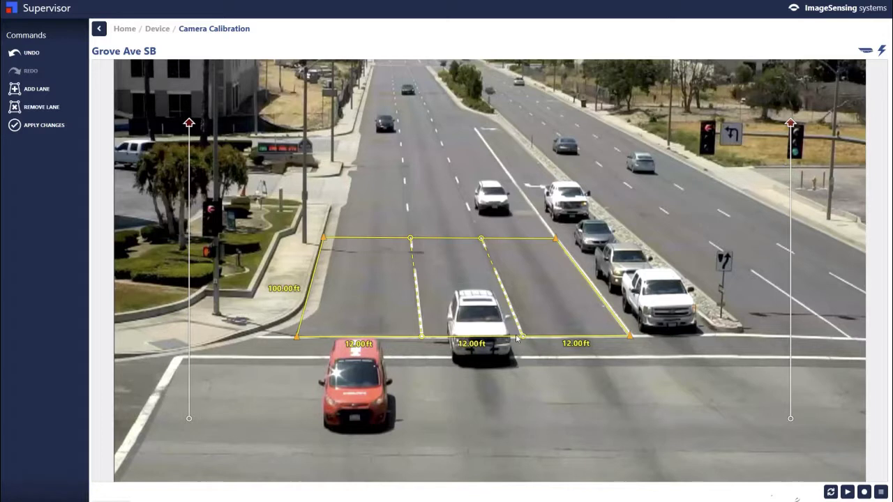
Step: Change the grid length from 100.00 to 80 ft and the first lane from 12.00 to 14 ft
click(278, 289)
double_click(279, 288)
text(80)
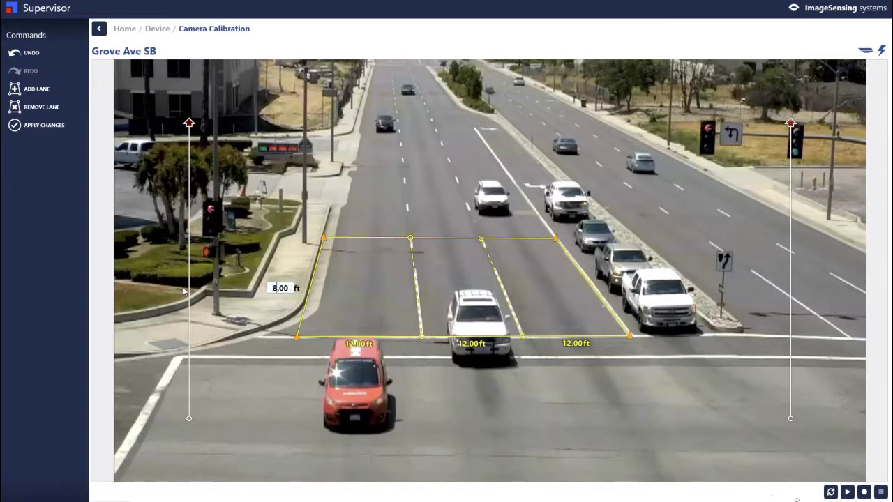
key(Return)
click(354, 344)
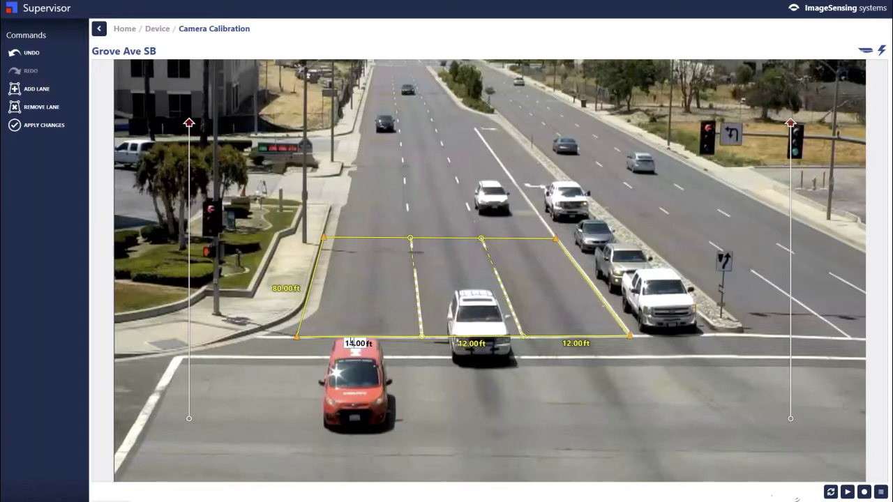
click(275, 385)
Step: Move the left height marker onto a pole and tilt the right marker along the signal pole
drag(189, 191, 218, 158)
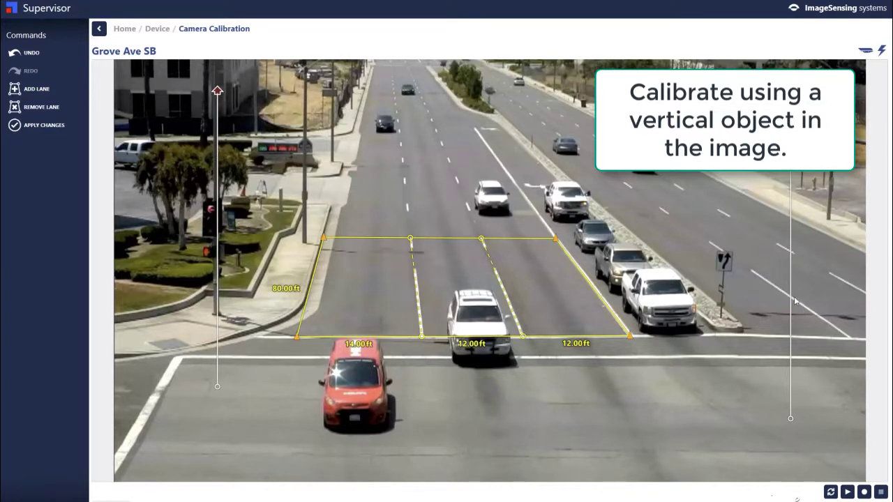
drag(791, 125, 812, 125)
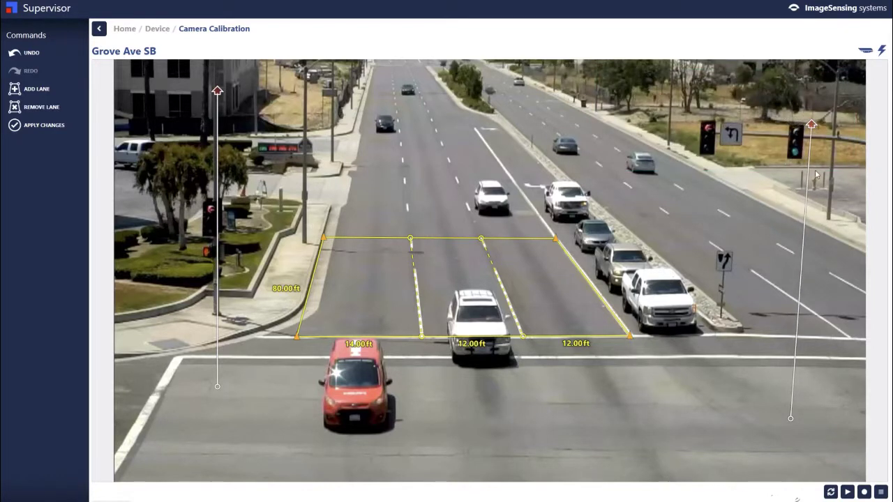
drag(808, 174, 831, 149)
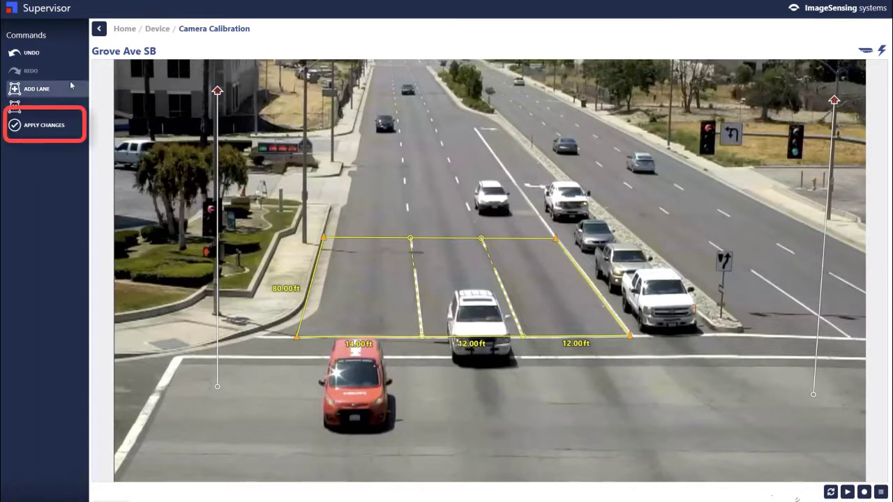
Step: Apply the Grove Ave SB calibration changes and go back to the Home device list
click(49, 126)
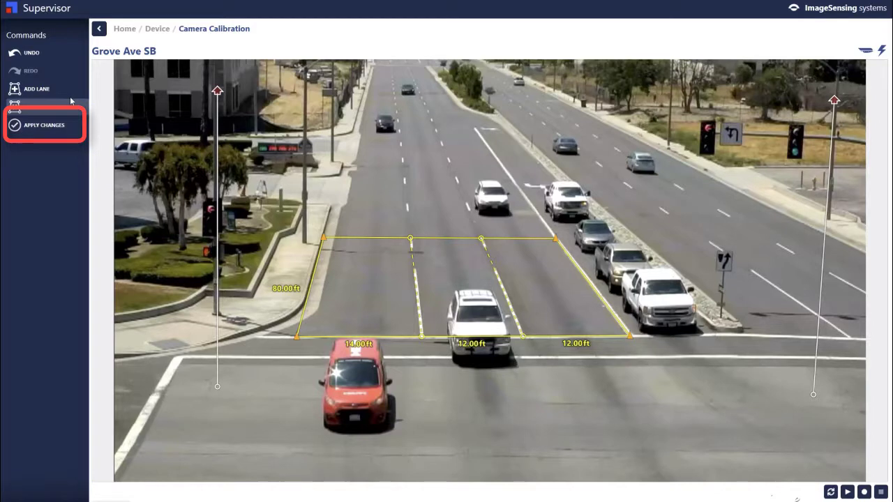
click(157, 29)
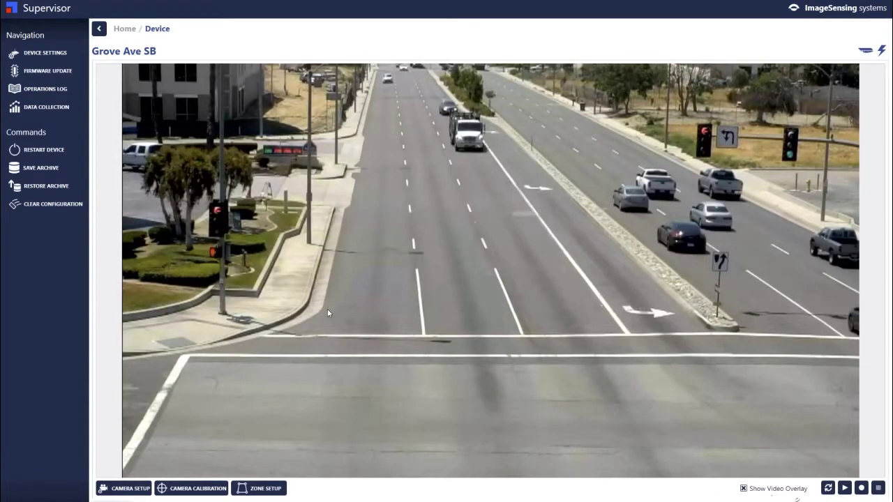
click(125, 29)
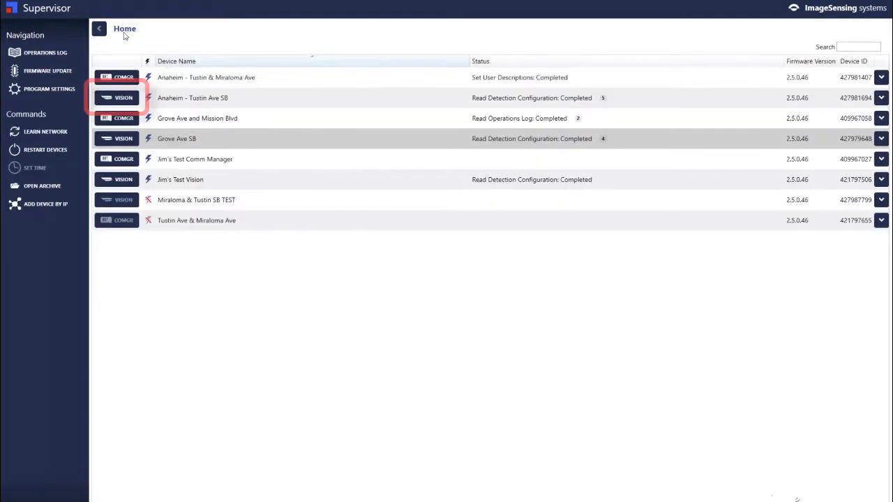
Step: Open the Anaheim - Tustin Ave SB camera and its Camera Calibration page
click(124, 101)
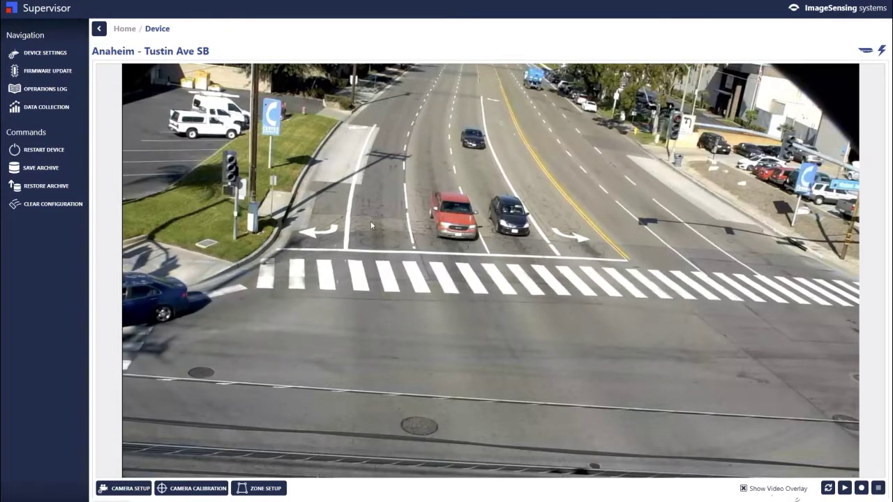
click(187, 488)
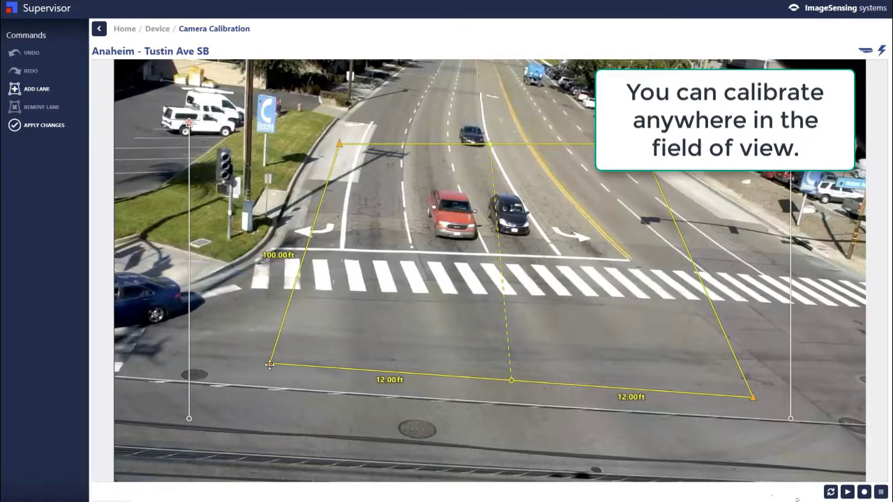
Step: Drag the grid's four corners onto the crosswalk and edges of the two left lanes
drag(270, 362, 284, 290)
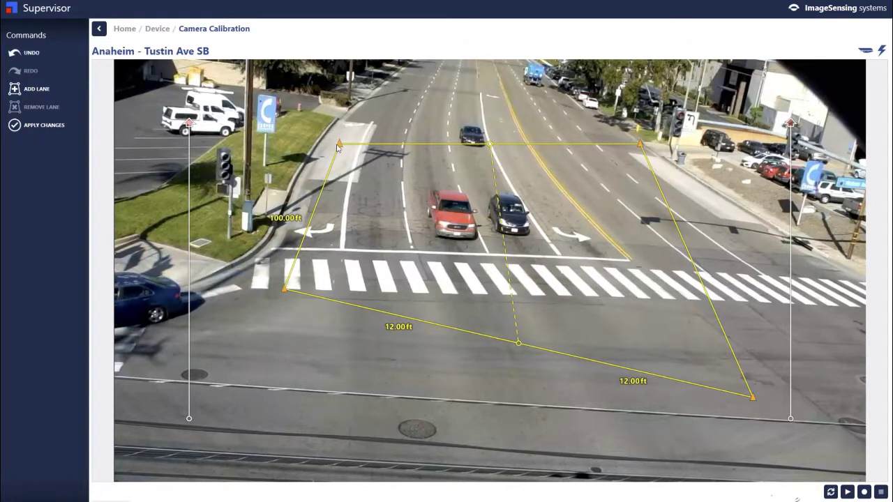
drag(339, 143, 284, 196)
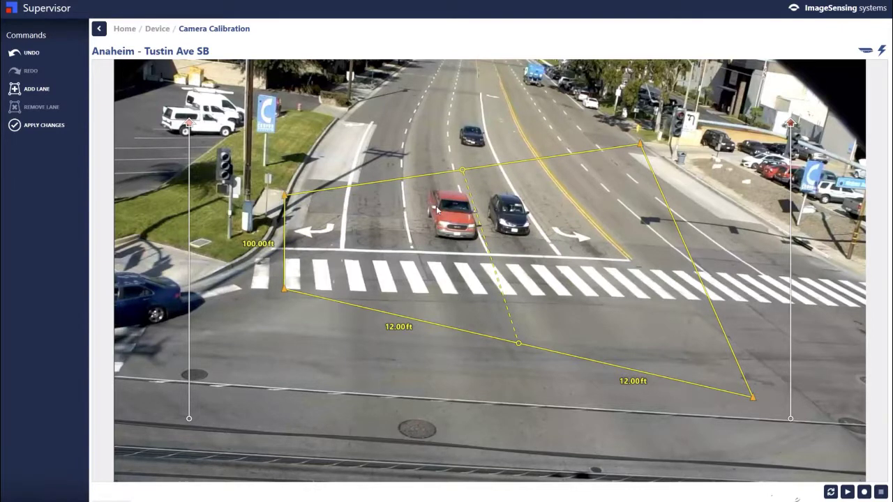
drag(640, 146, 458, 187)
drag(753, 398, 518, 295)
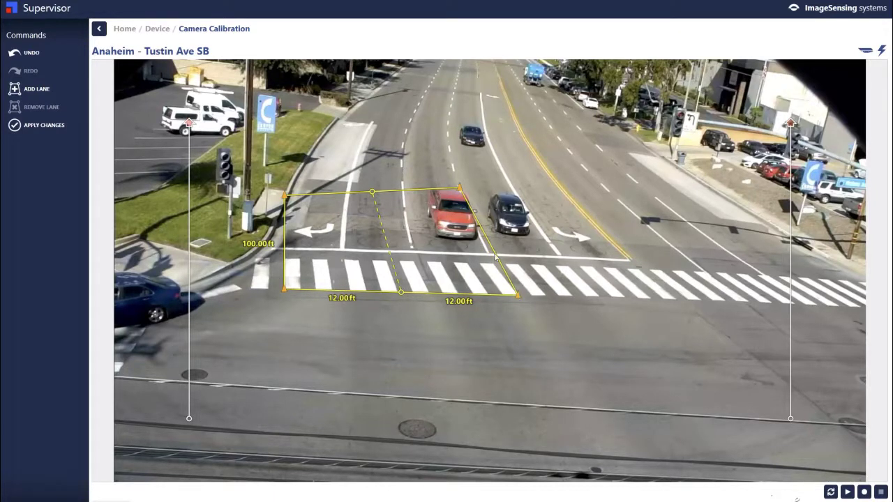
drag(457, 188, 437, 198)
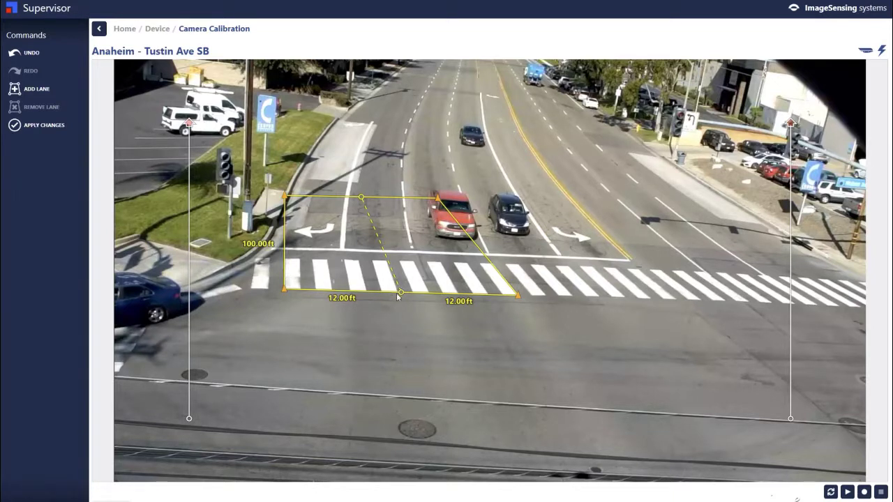
Step: Shift the lane divider's near and far ends onto the painted lane line
drag(402, 292, 427, 292)
drag(362, 197, 383, 199)
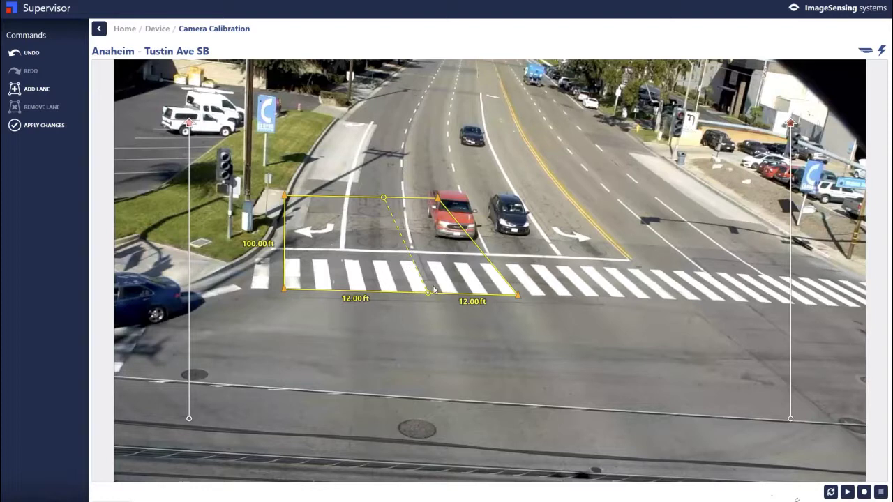
drag(427, 293, 429, 292)
Step: Set the left lane's width from 12.00 to 20 ft
double_click(351, 300)
text(20)
key(Return)
Step: Change the calibration grid length from 100.00 to 80 ft
click(256, 242)
double_click(256, 243)
text(80)
click(245, 304)
Step: Move the left height marker onto the signal pole and fit the right one along the sign post
drag(189, 145, 230, 109)
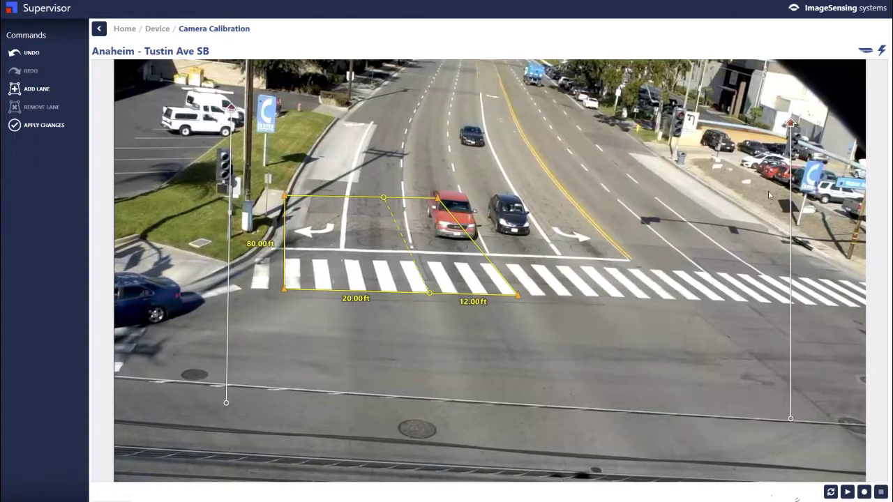
drag(790, 124, 818, 180)
drag(790, 418, 799, 228)
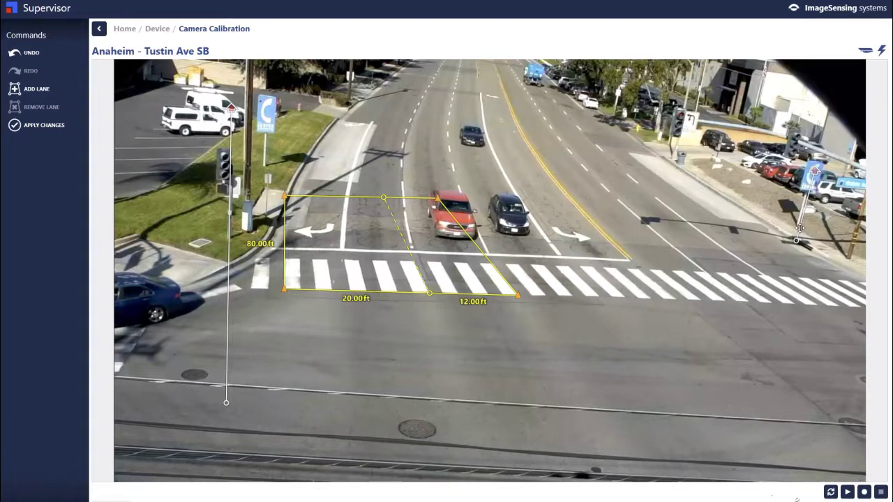